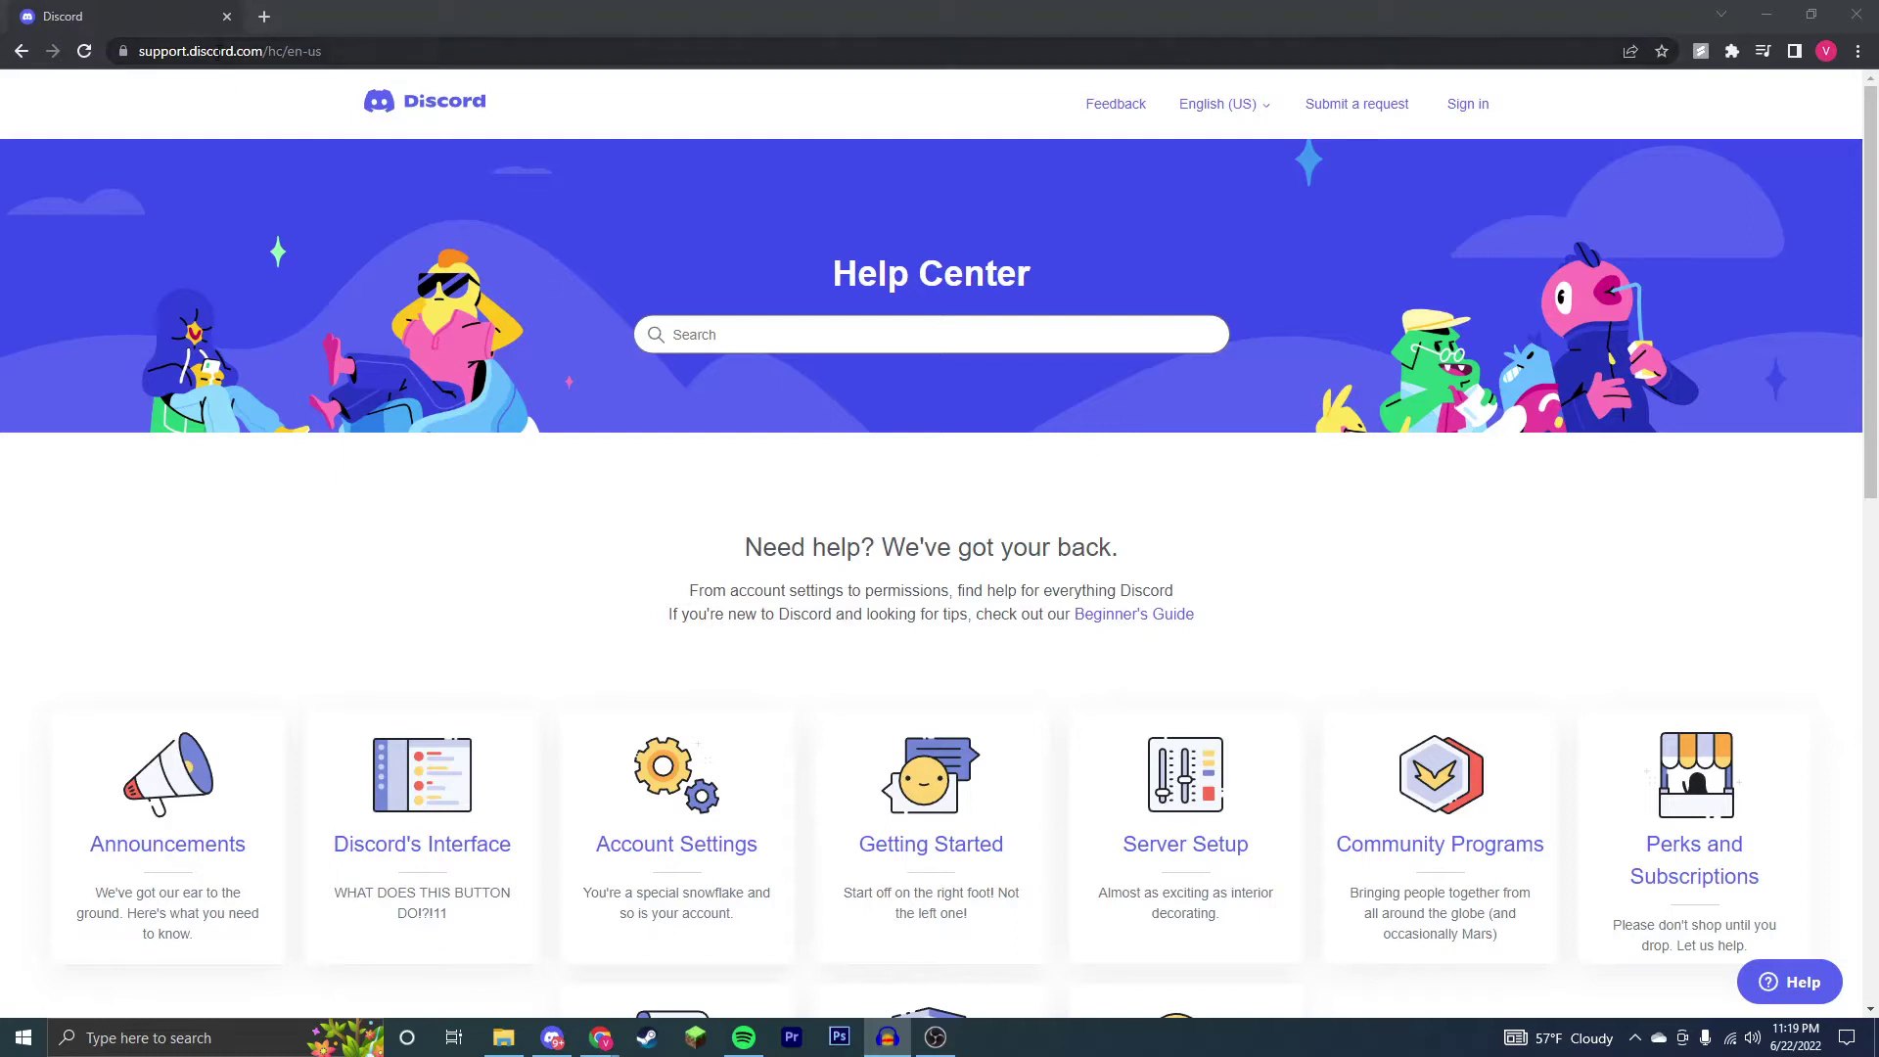
Step: Start a new support request with Trust & Safety as the topic
{"action": "left_click", "coordinate": [210, 55]}
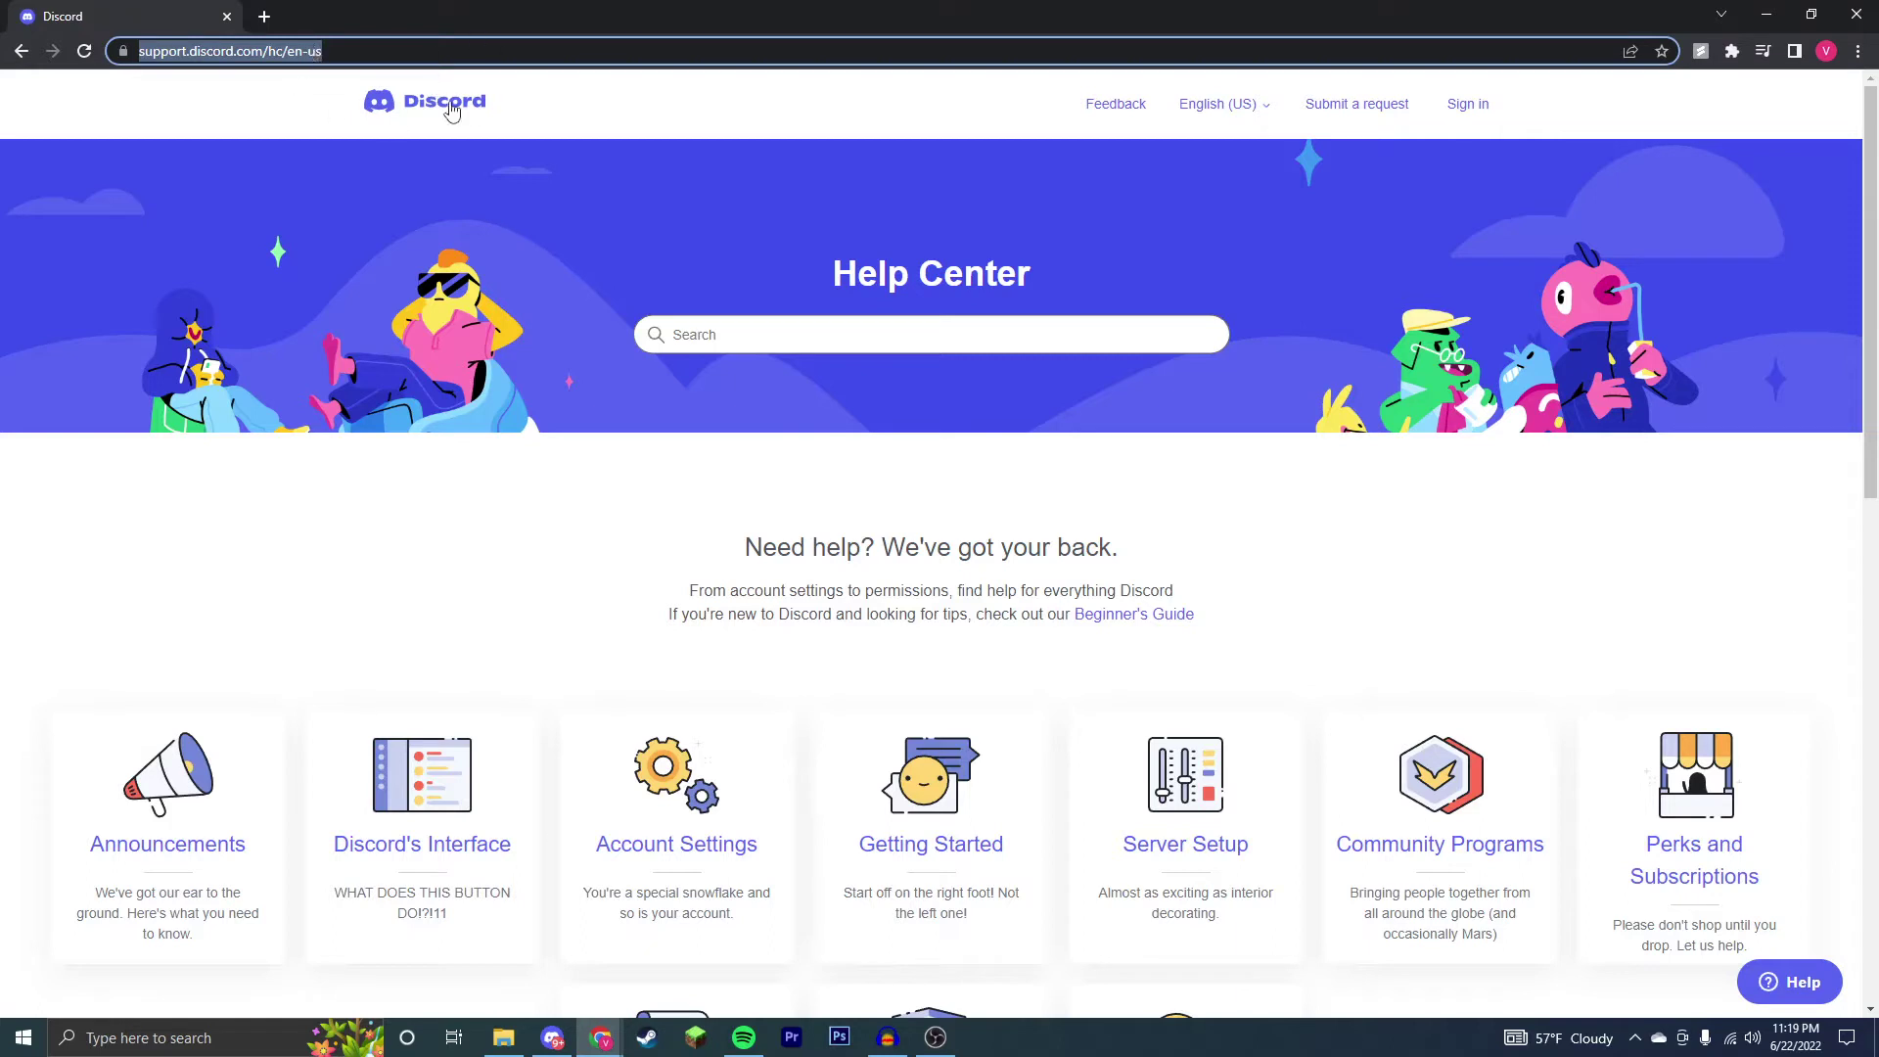
{"action": "left_click", "coordinate": [1353, 104]}
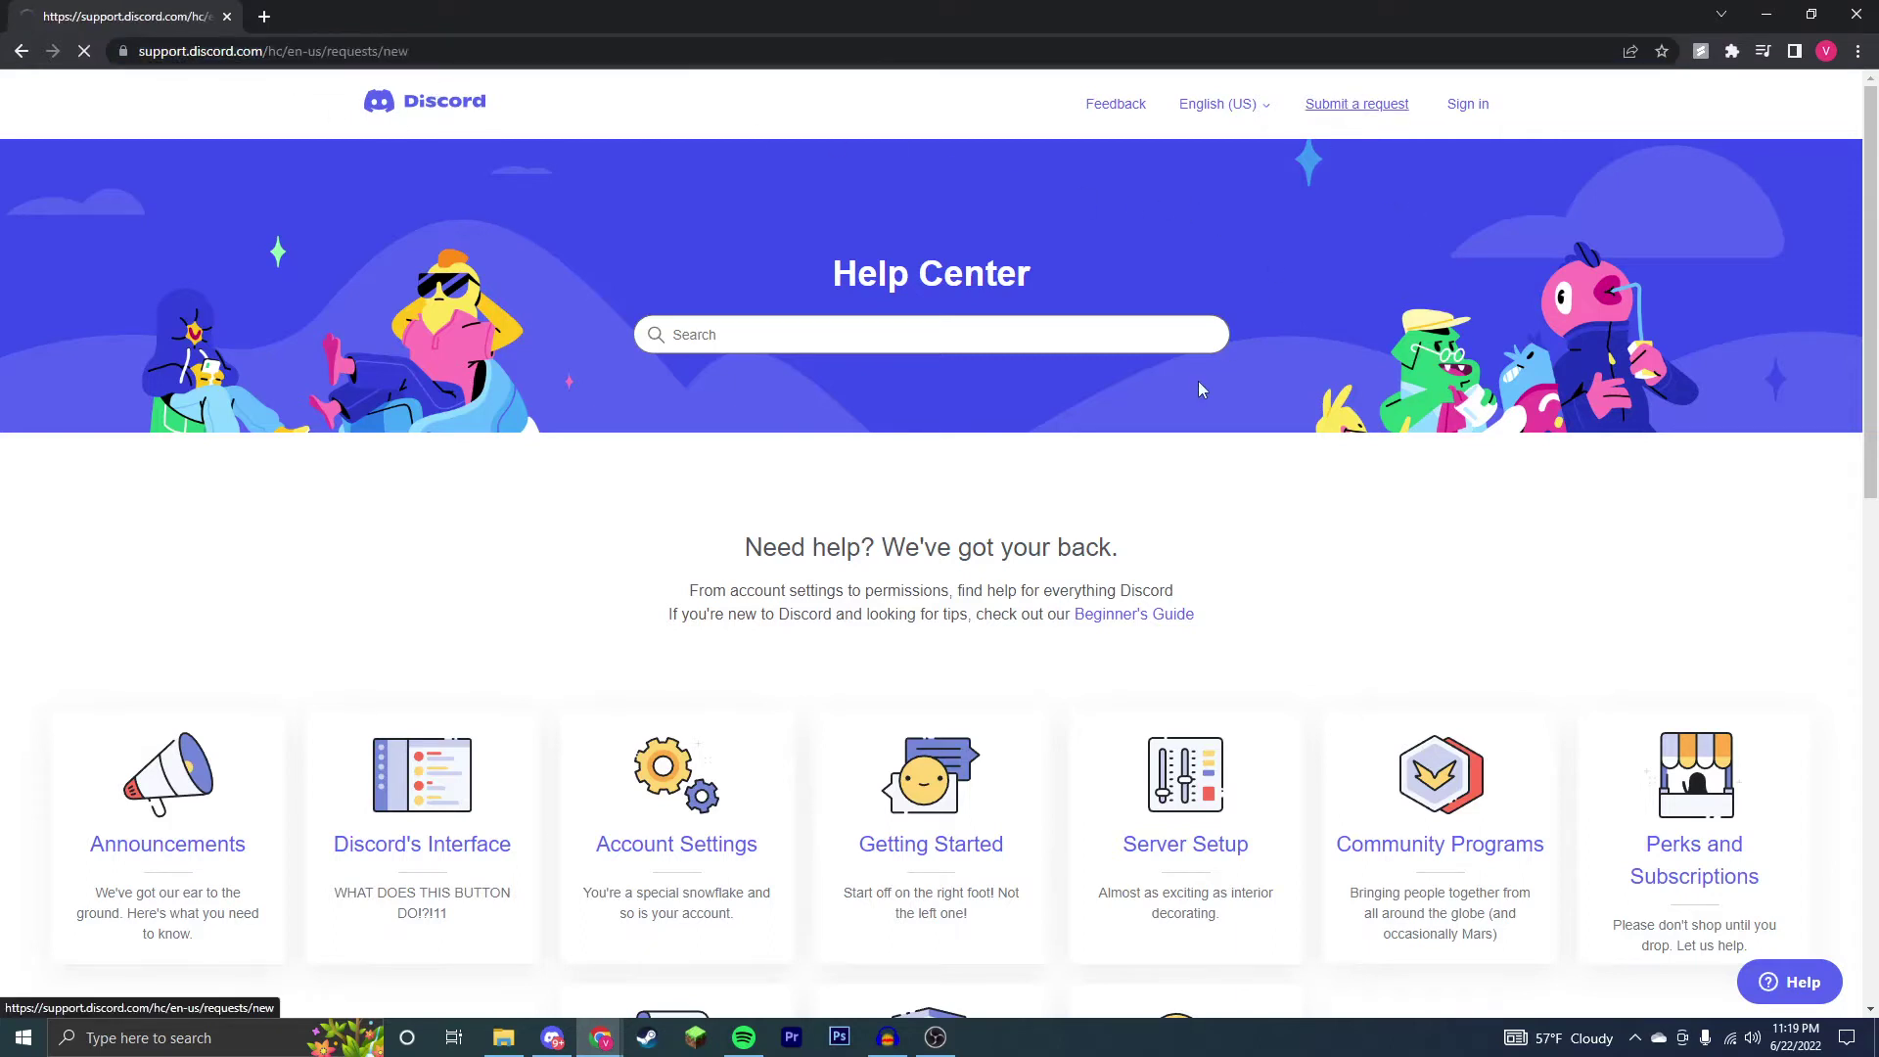
{"action": "left_click", "coordinate": [749, 354]}
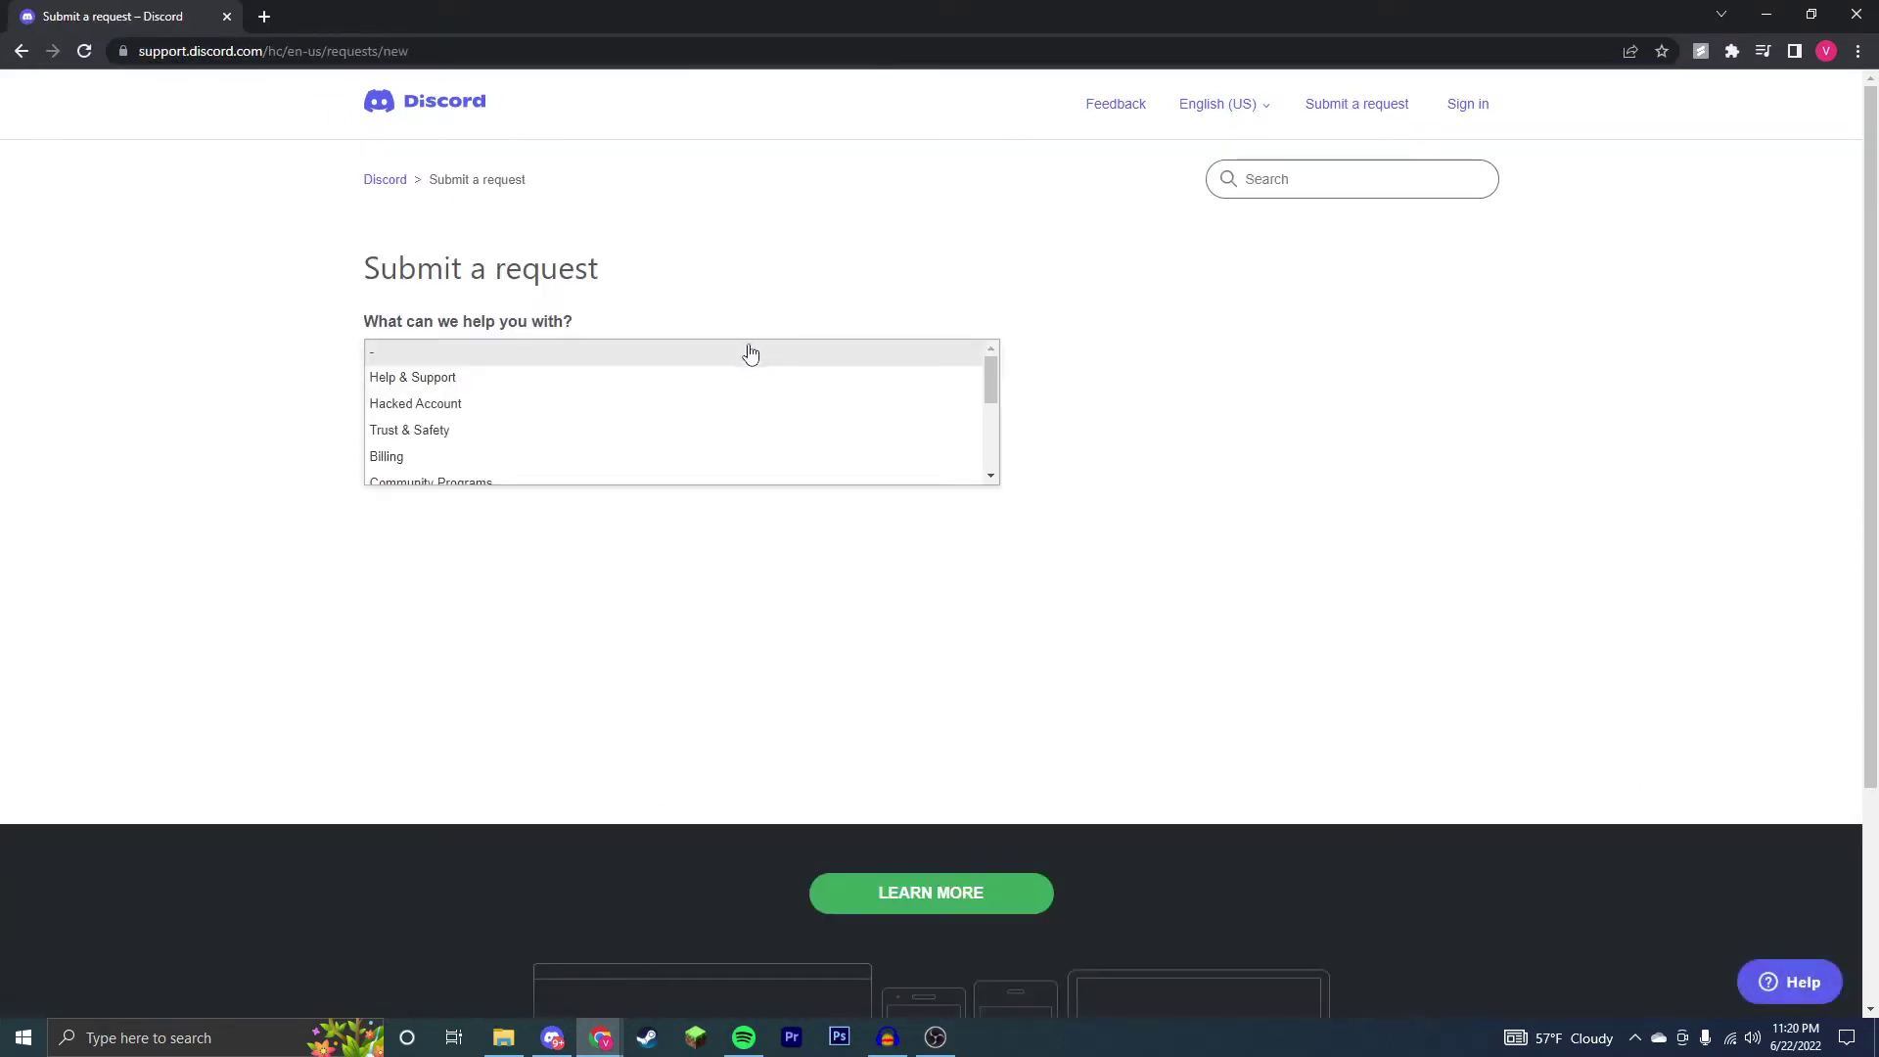
{"action": "left_click", "coordinate": [396, 431]}
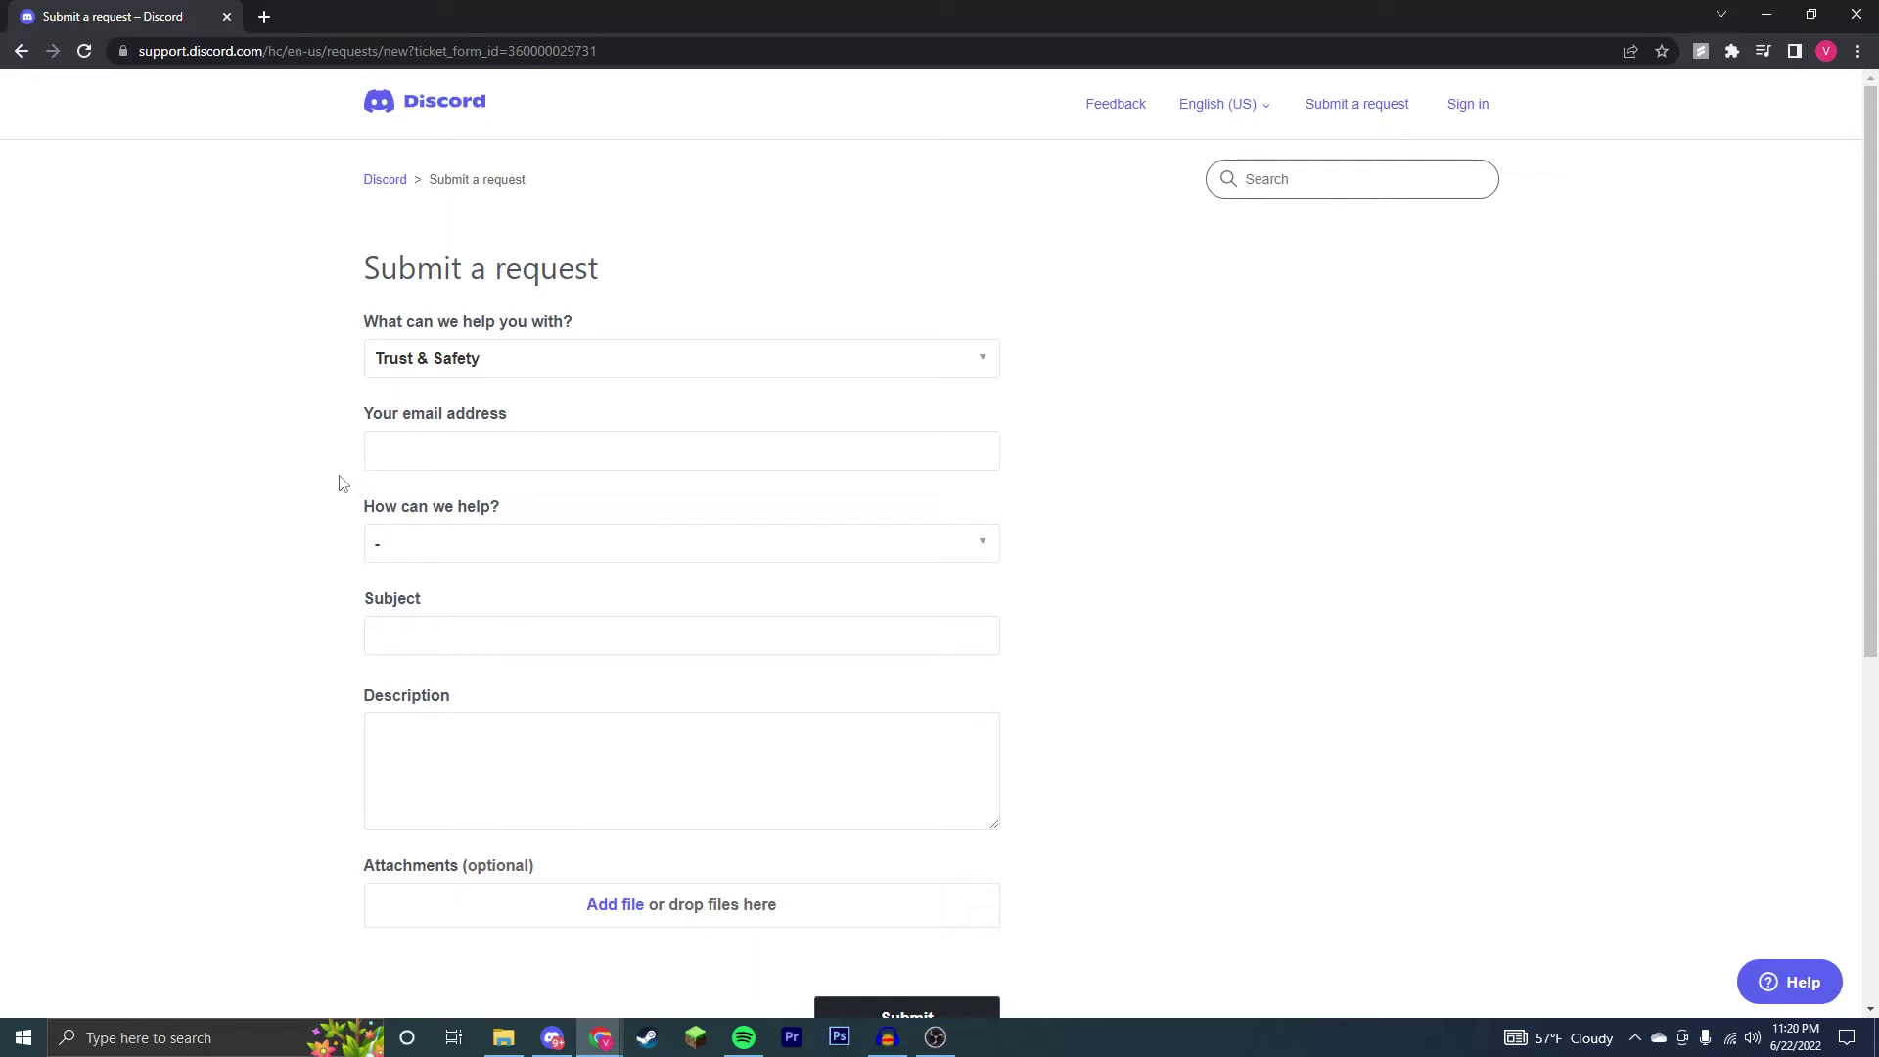
Step: Enter your email and pick 'Appeals, age update, other questions' then 'Update my age information'
{"action": "left_click", "coordinate": [385, 456]}
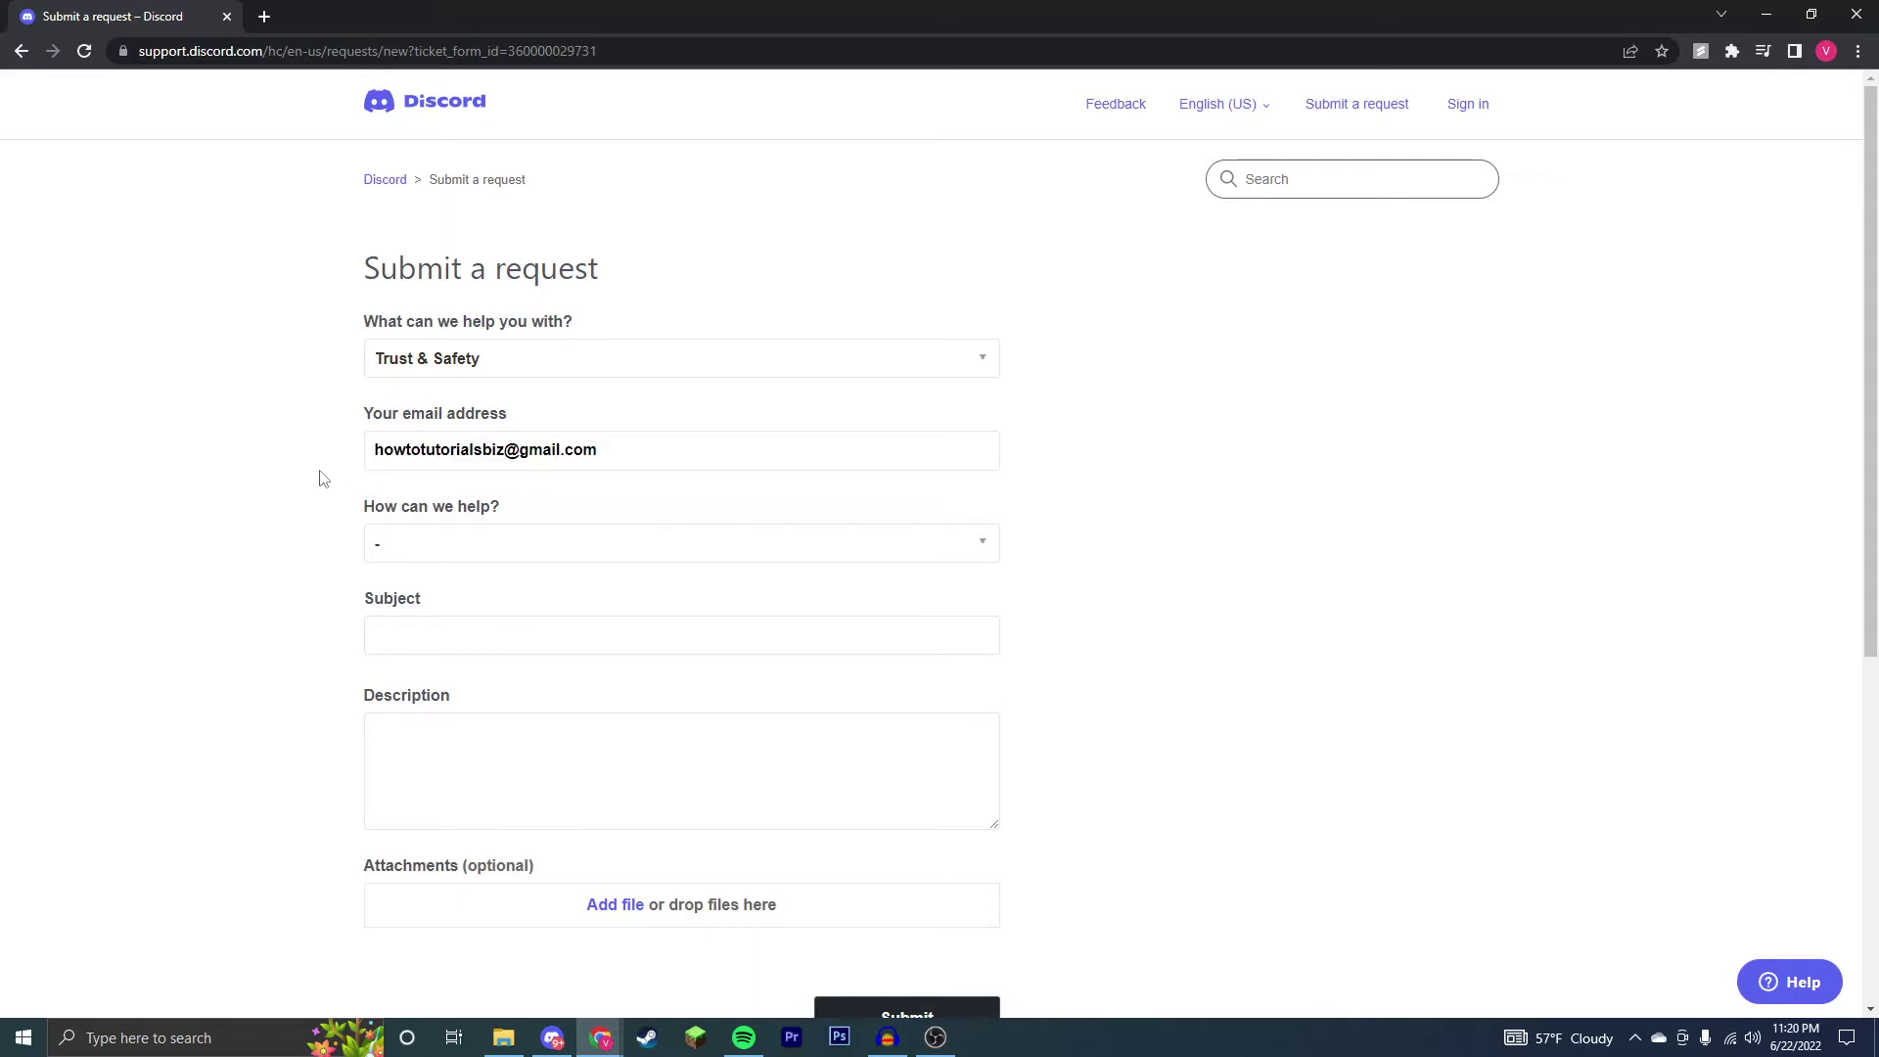
{"action": "left_click", "coordinate": [391, 536]}
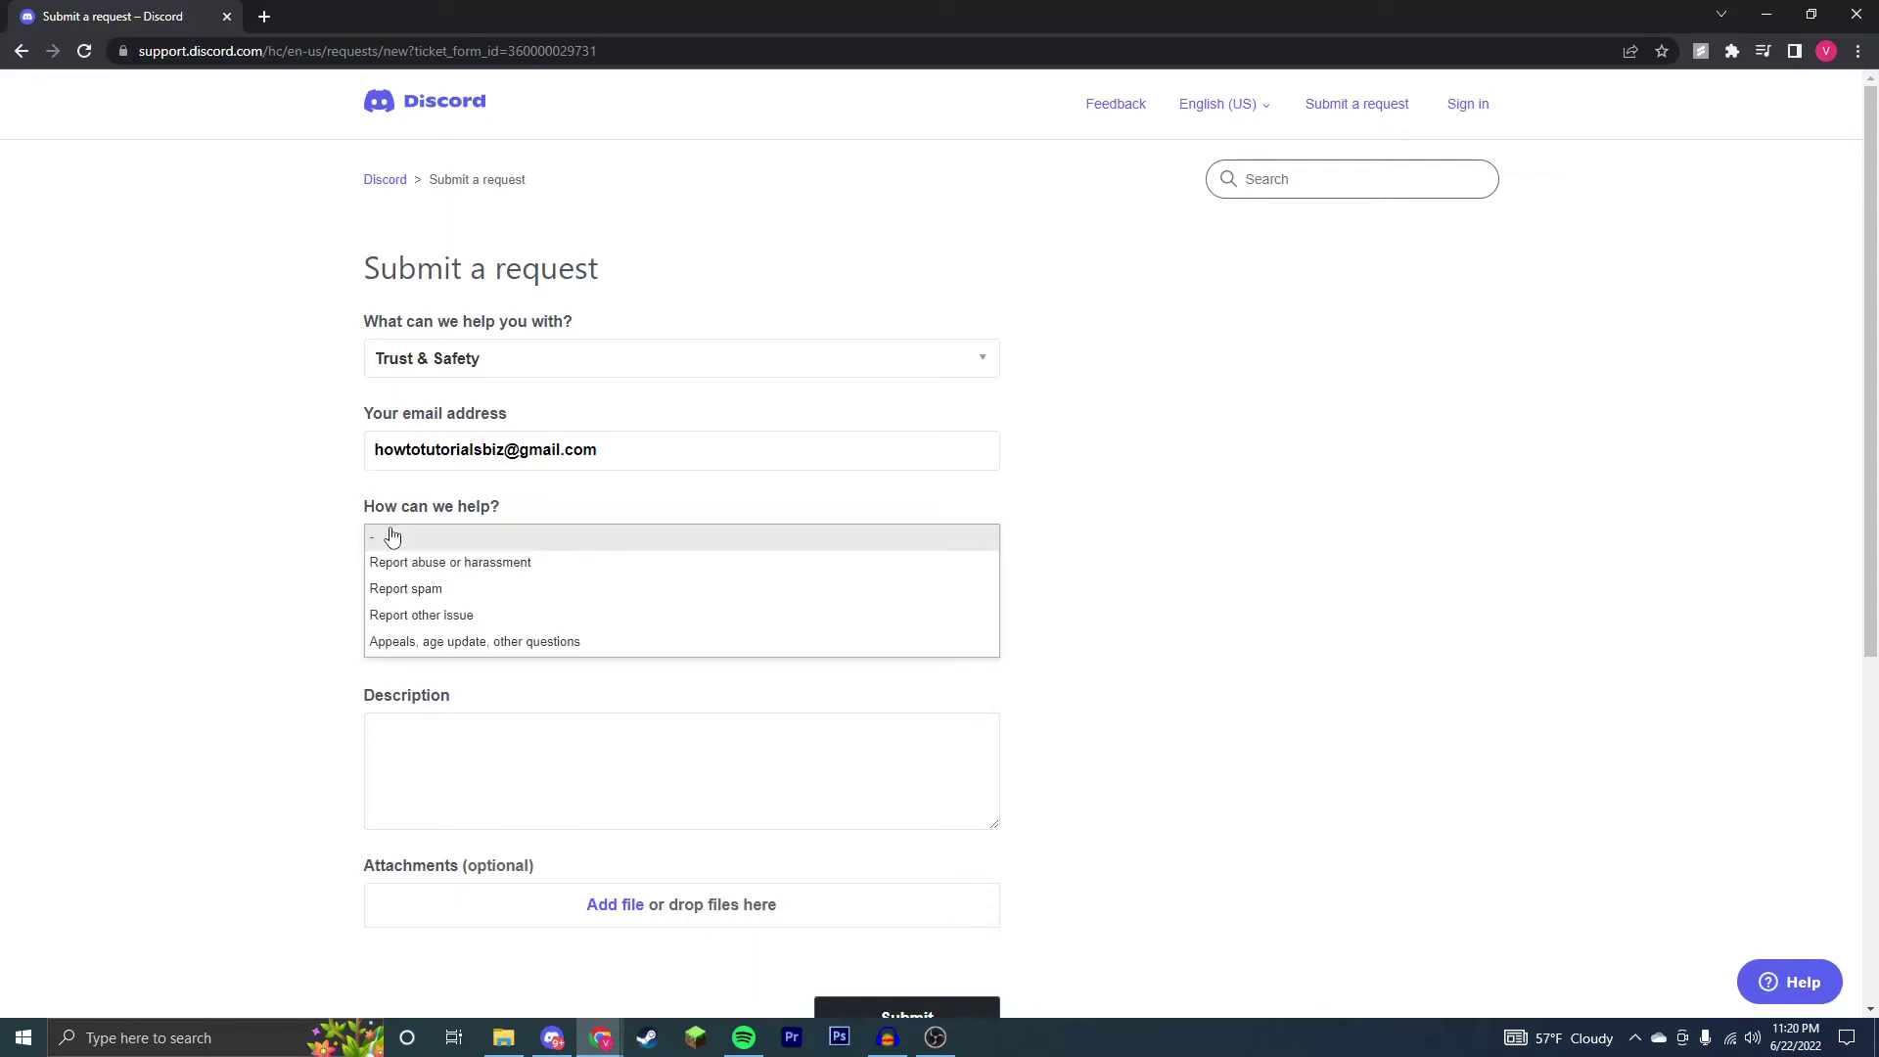
{"action": "left_click", "coordinate": [463, 647]}
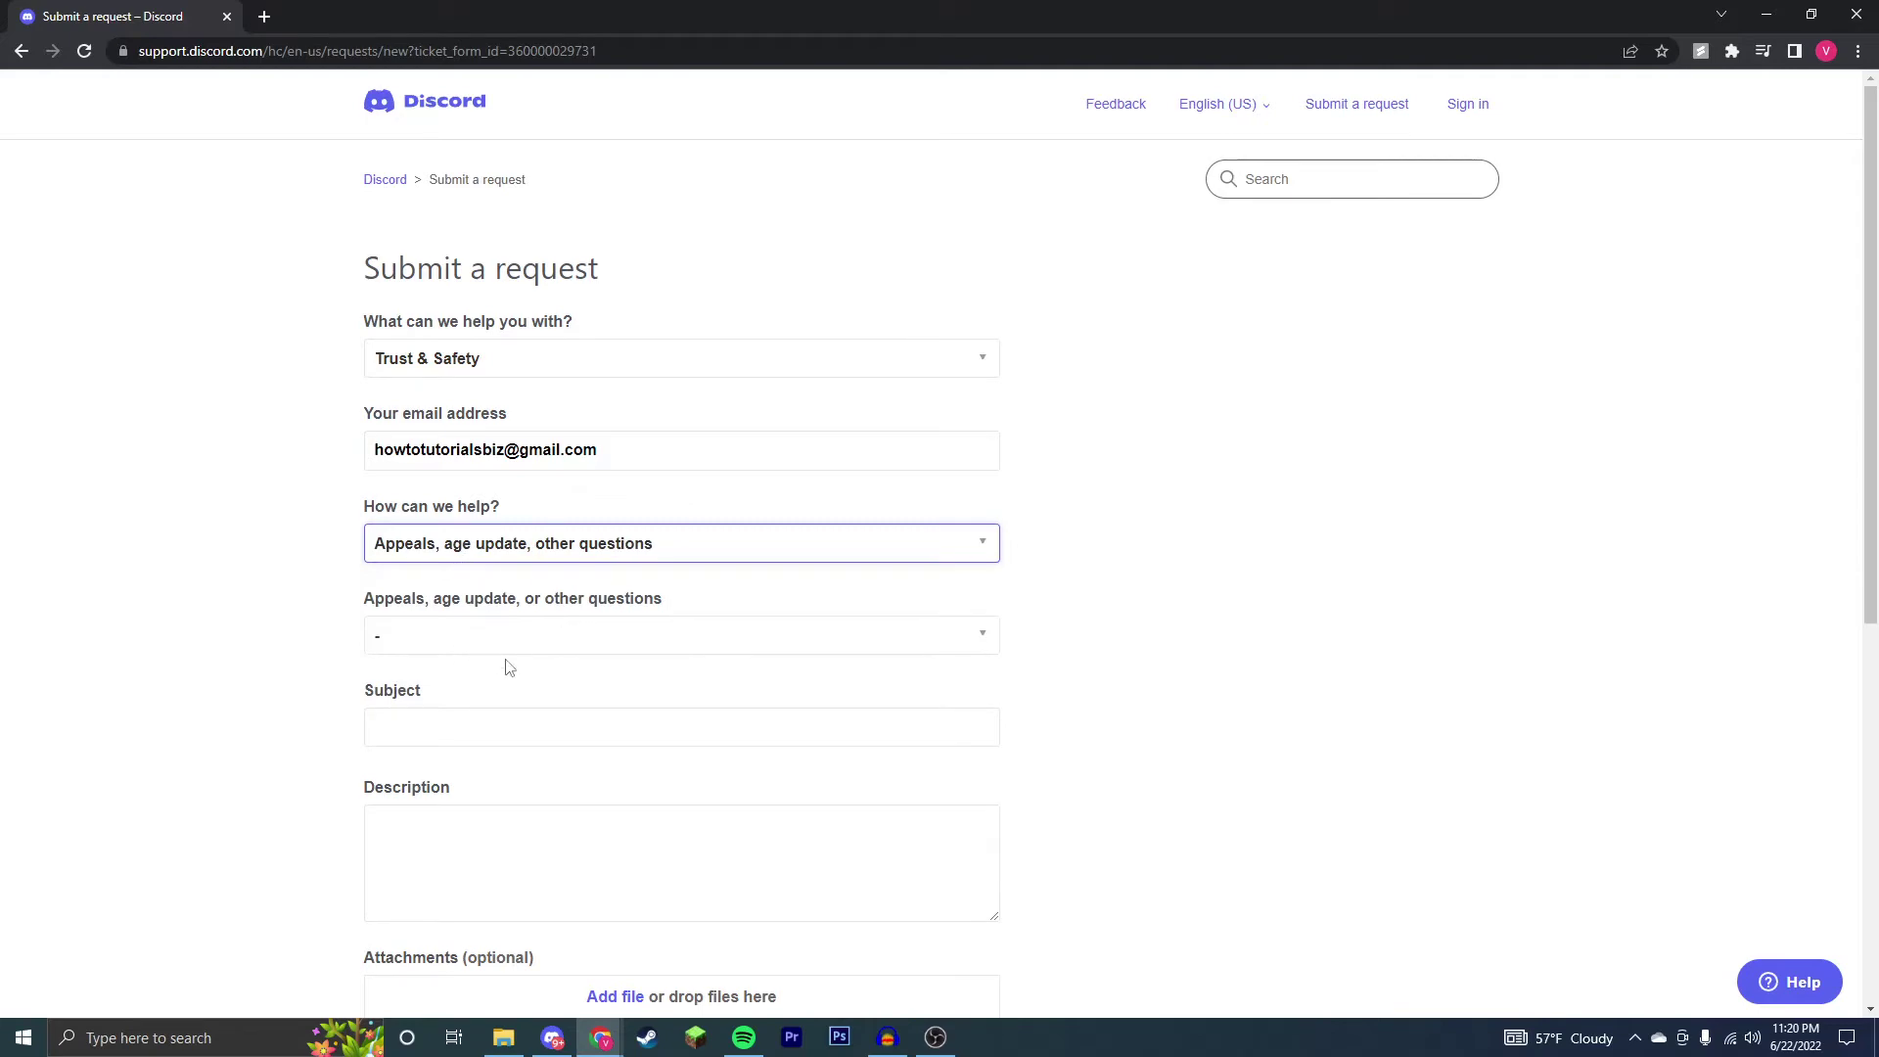
{"action": "left_click", "coordinate": [505, 642]}
{"action": "left_click", "coordinate": [503, 684]}
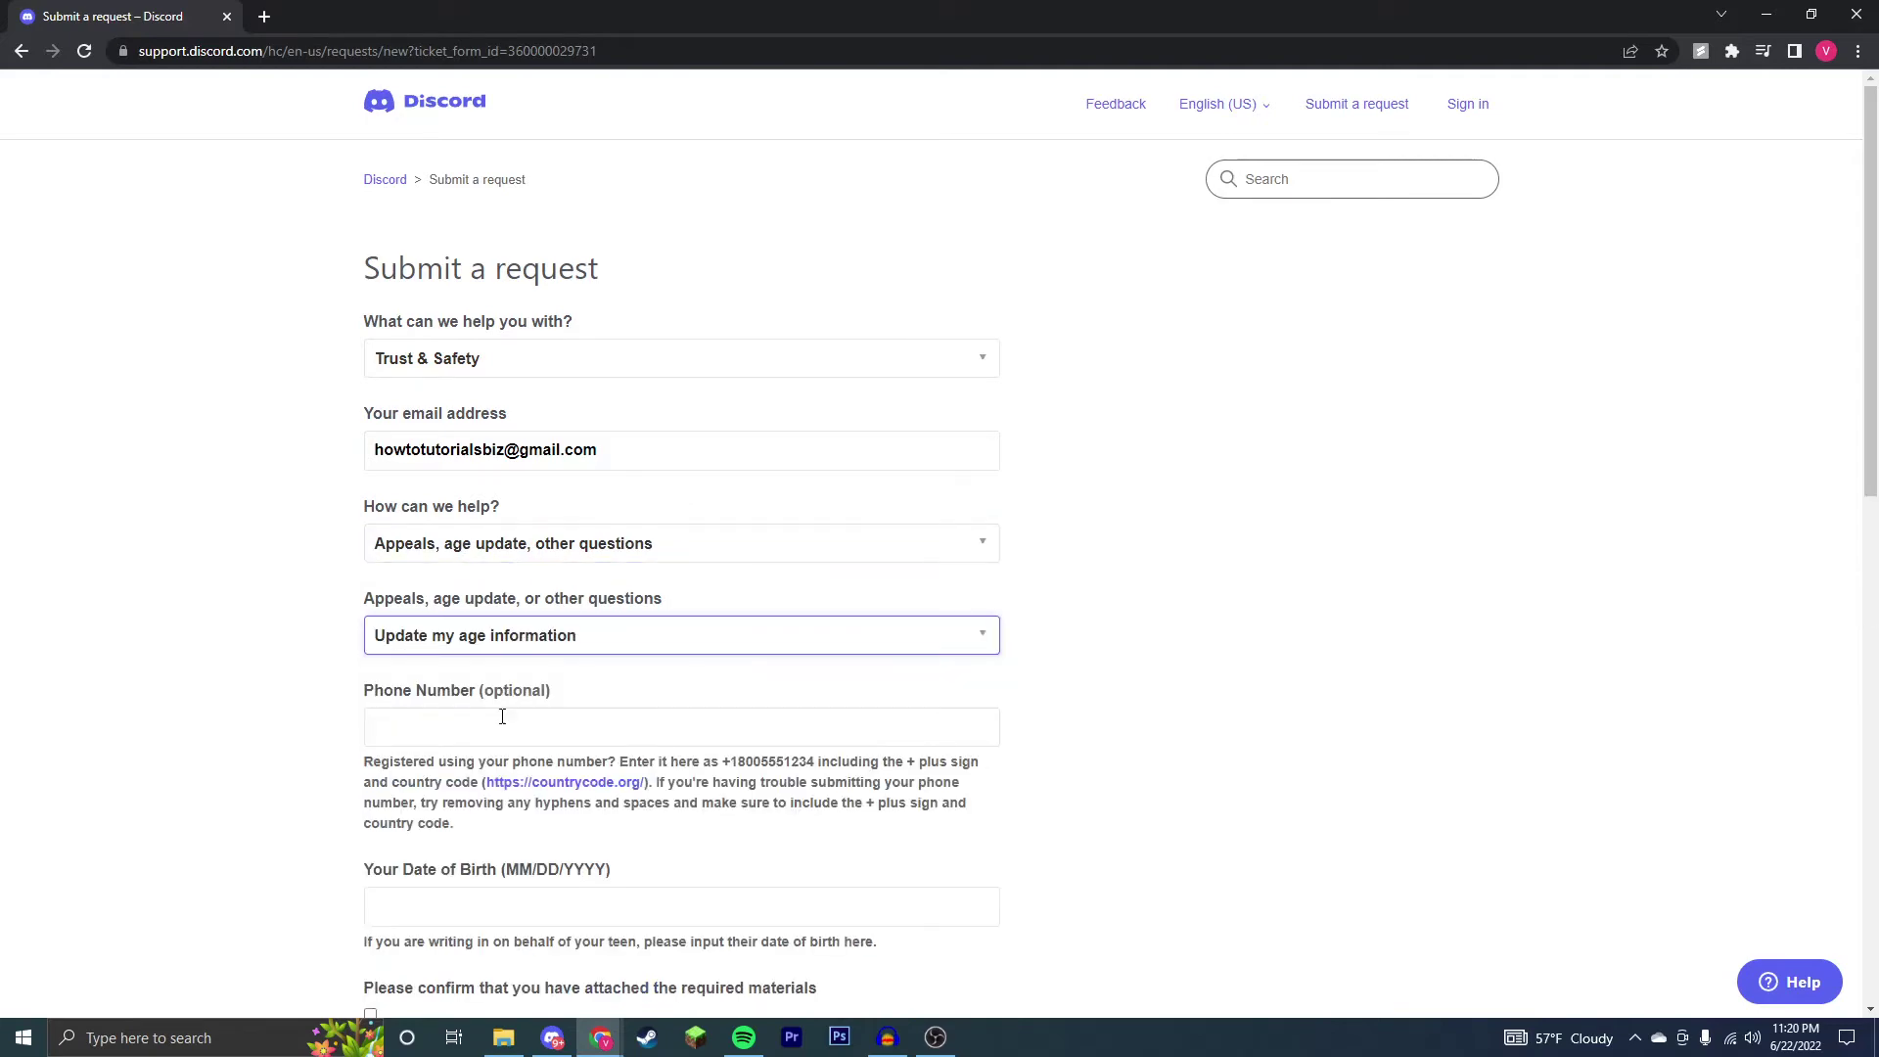
{"action": "scroll", "coordinate": [502, 725], "scroll_direction": "down", "scroll_amount": 3}
{"action": "left_click", "coordinate": [475, 509]}
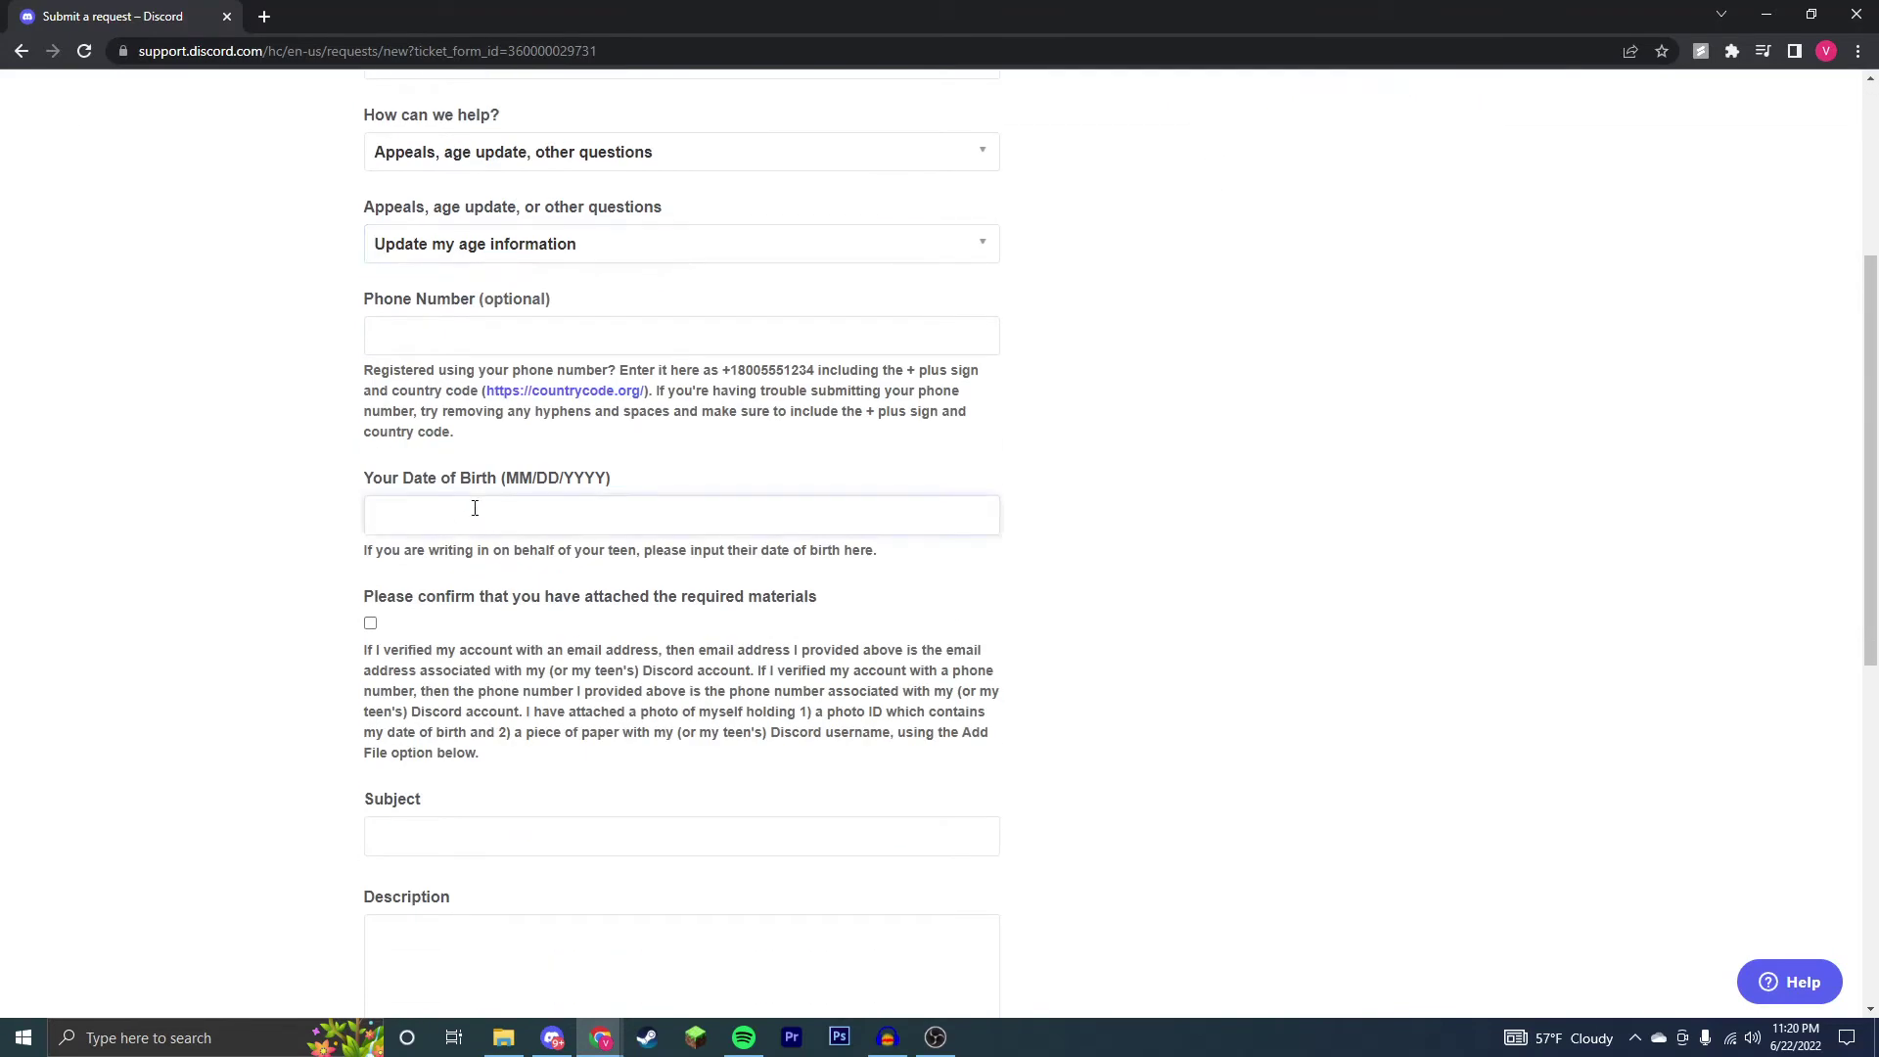
{"action": "type", "text": "04/17/"}
{"action": "type", "text": "2003"}
{"action": "left_click", "coordinate": [370, 623]}
{"action": "scroll", "coordinate": [679, 700], "scroll_direction": "down", "scroll_amount": 2}
{"action": "left_click", "coordinate": [573, 646]}
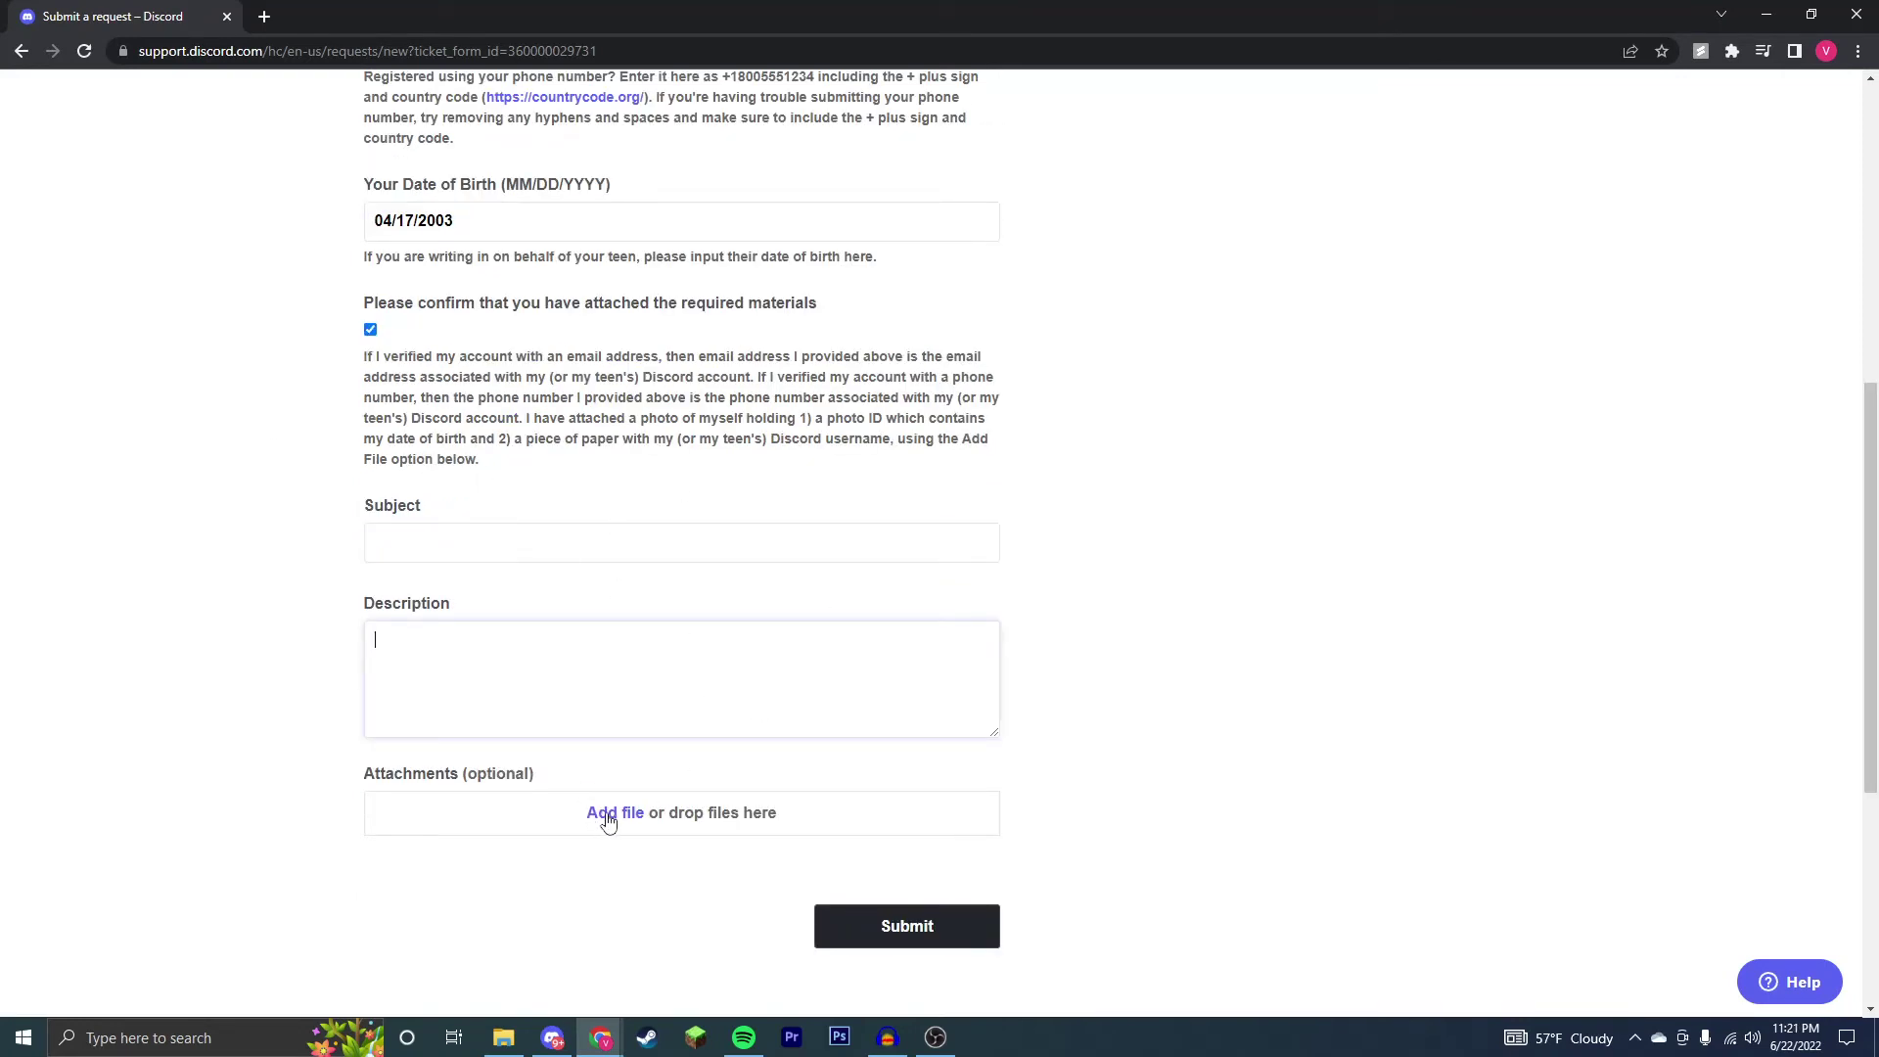
{"action": "left_click_drag", "start_coordinate": [812, 417], "coordinate": [957, 419]}
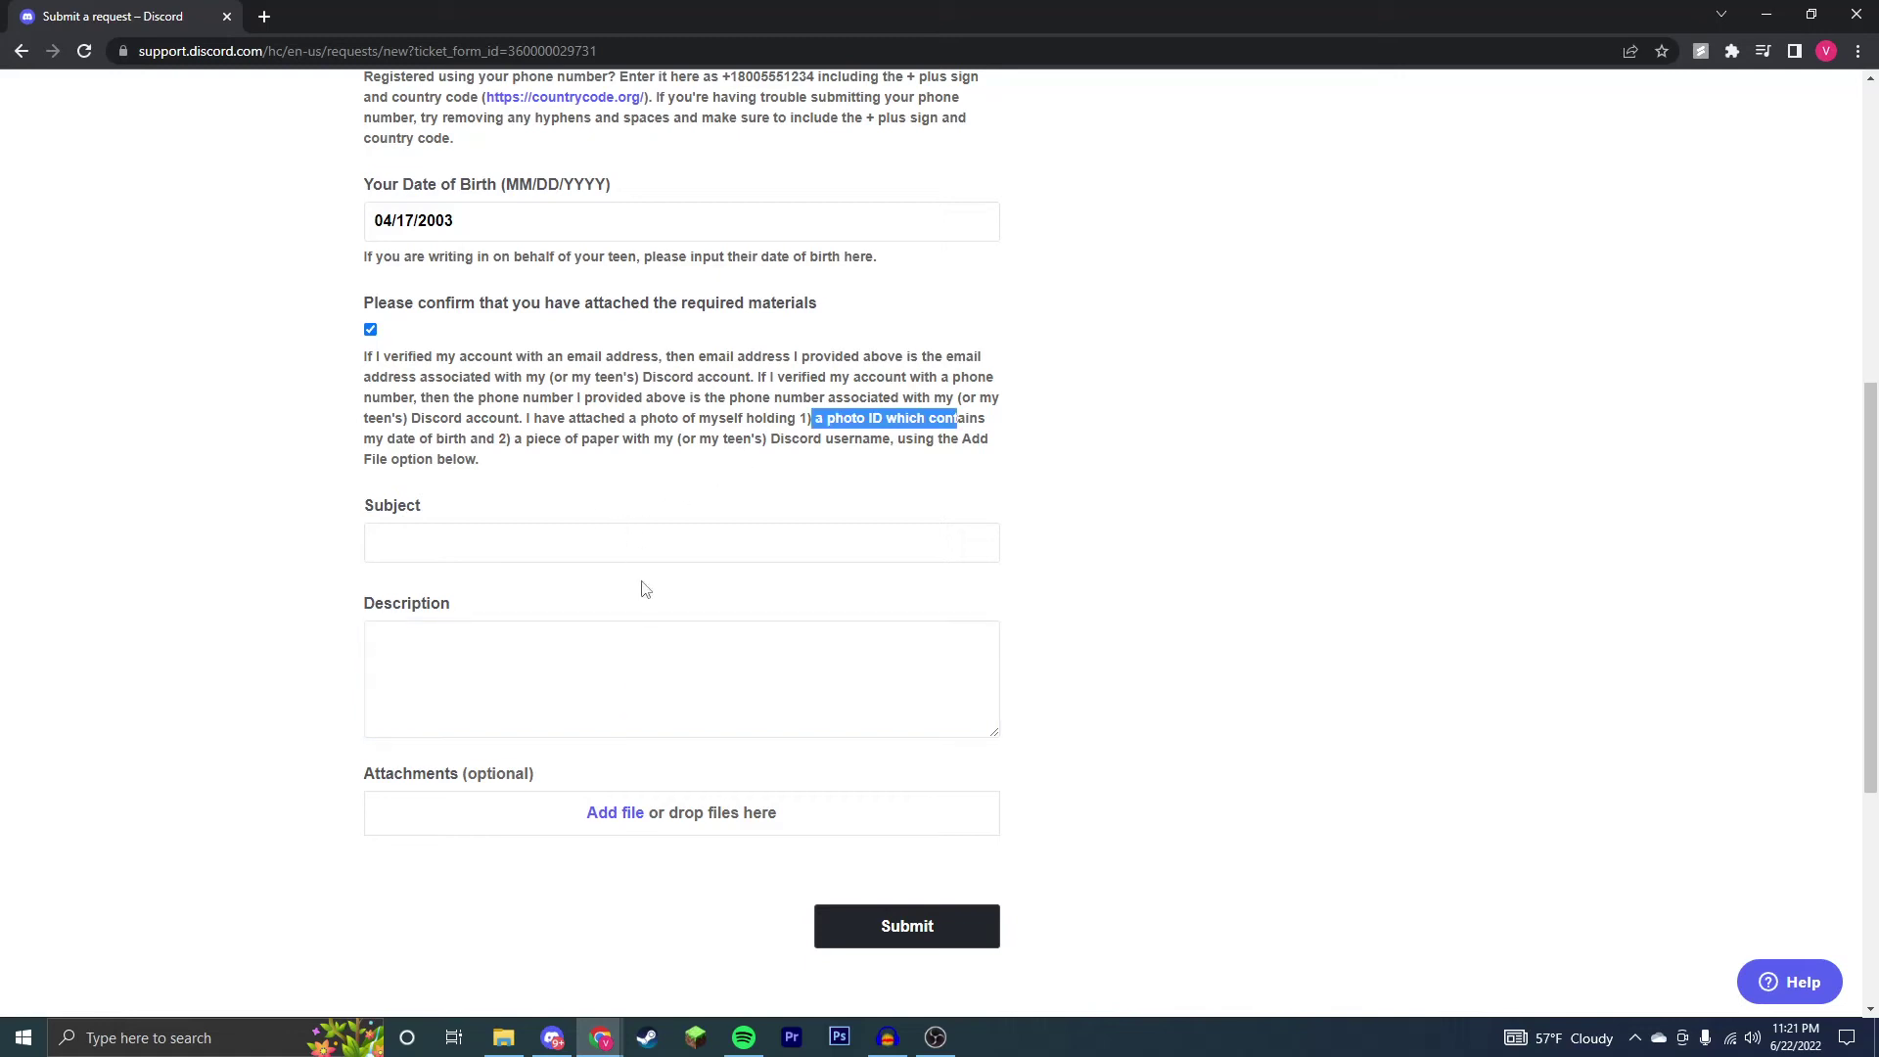
{"action": "left_click", "coordinate": [761, 417]}
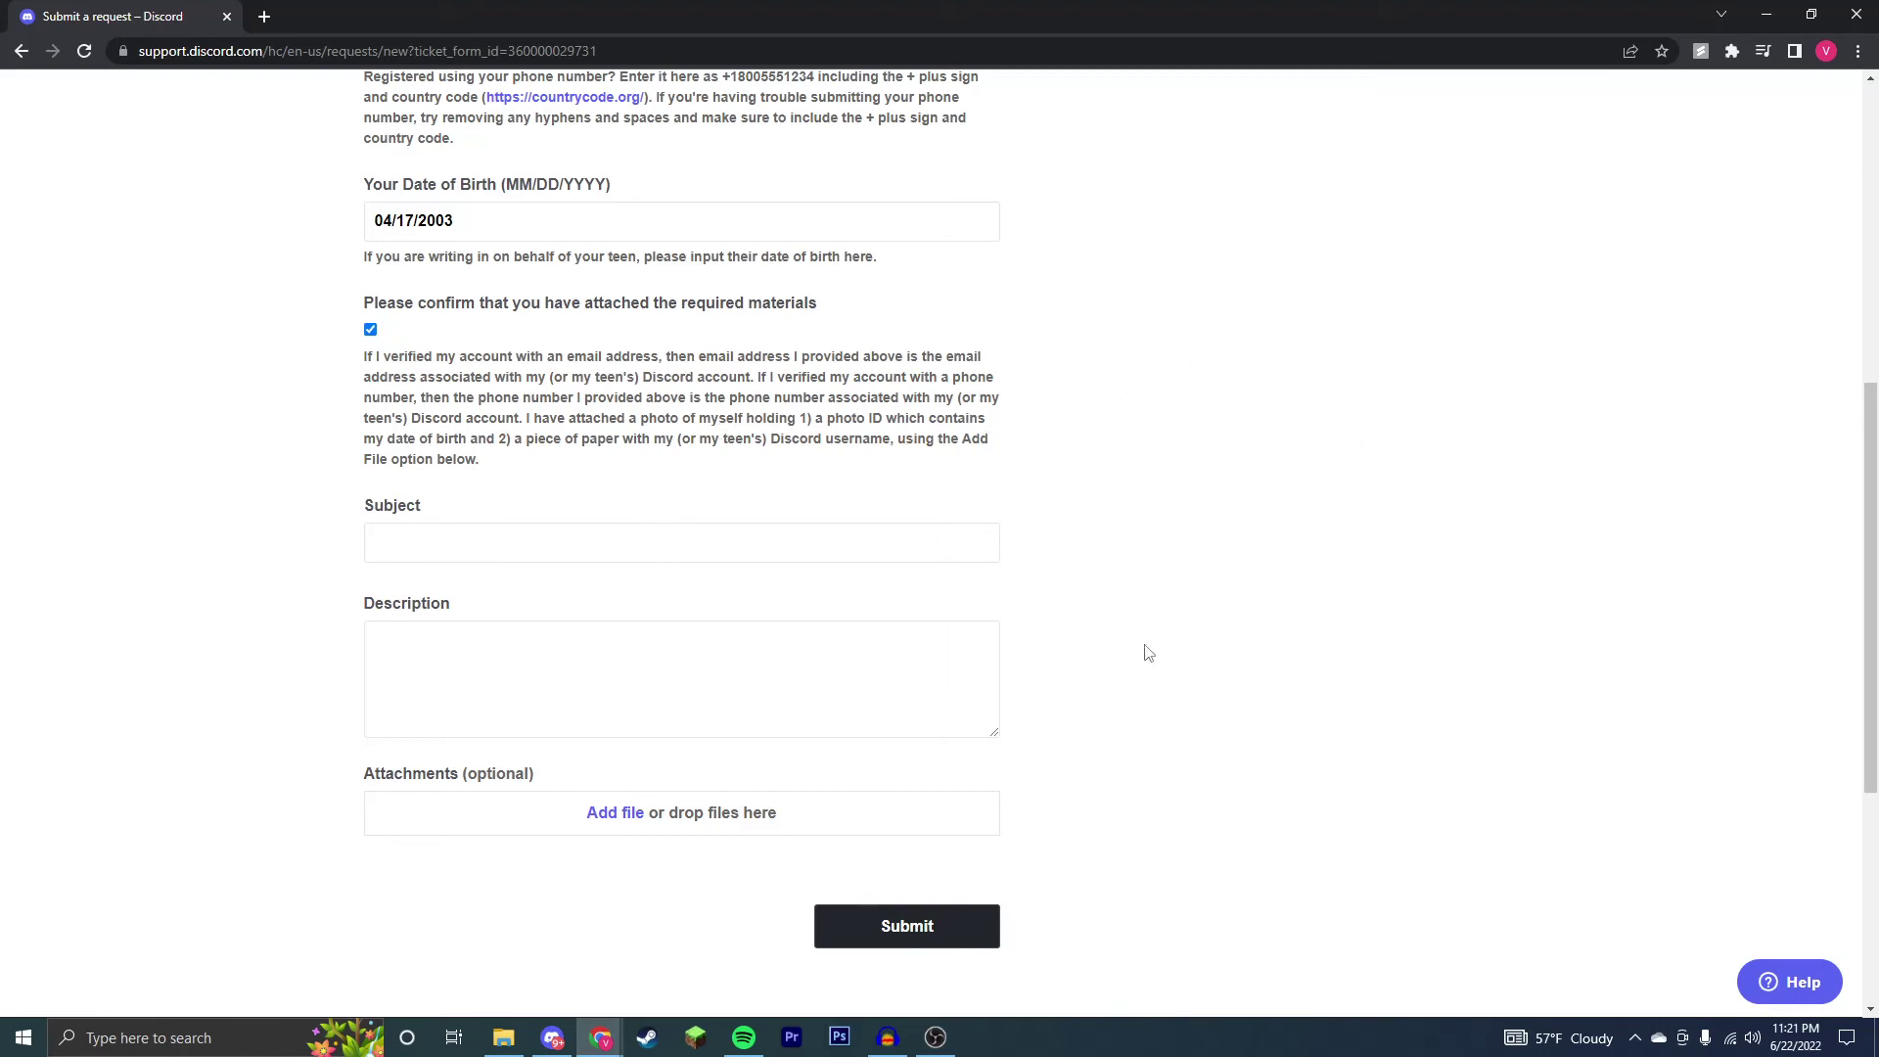
{"action": "scroll", "coordinate": [1004, 912], "scroll_direction": "up", "scroll_amount": 3}
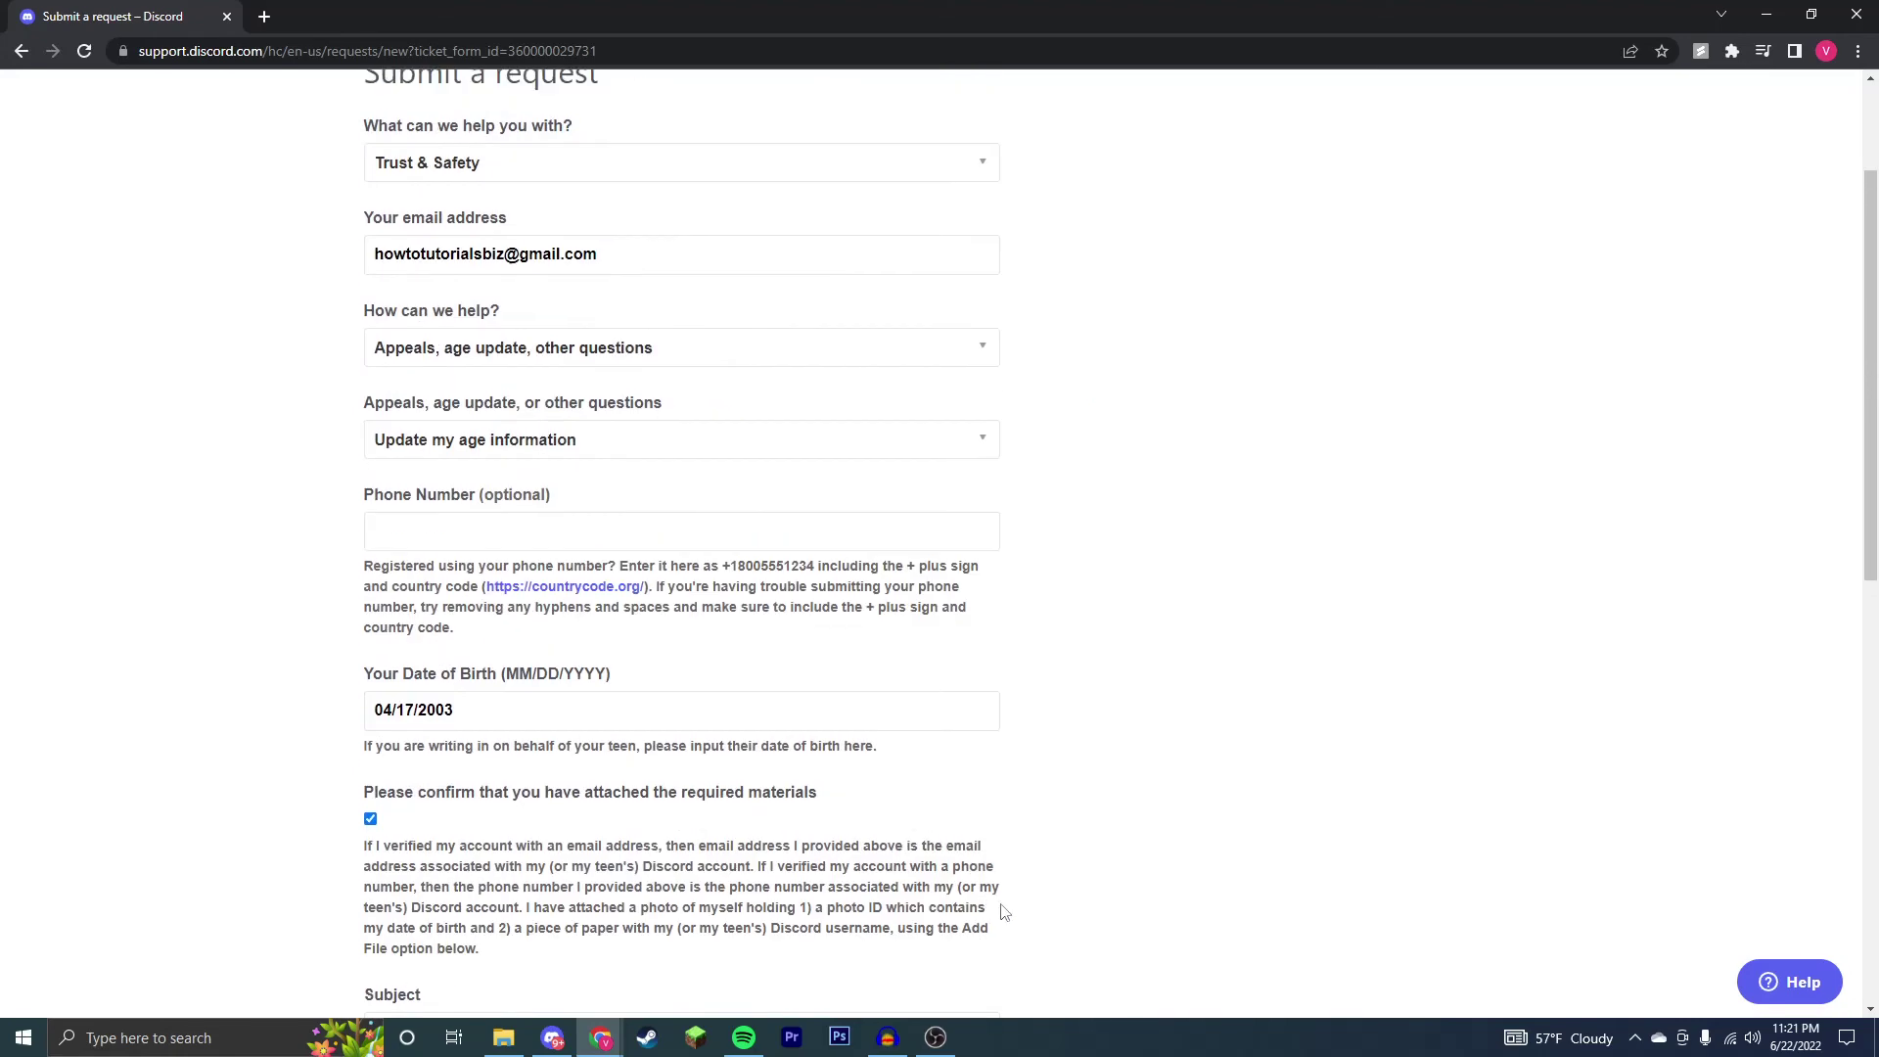
{"action": "scroll", "coordinate": [1004, 911], "scroll_direction": "up", "scroll_amount": 2}
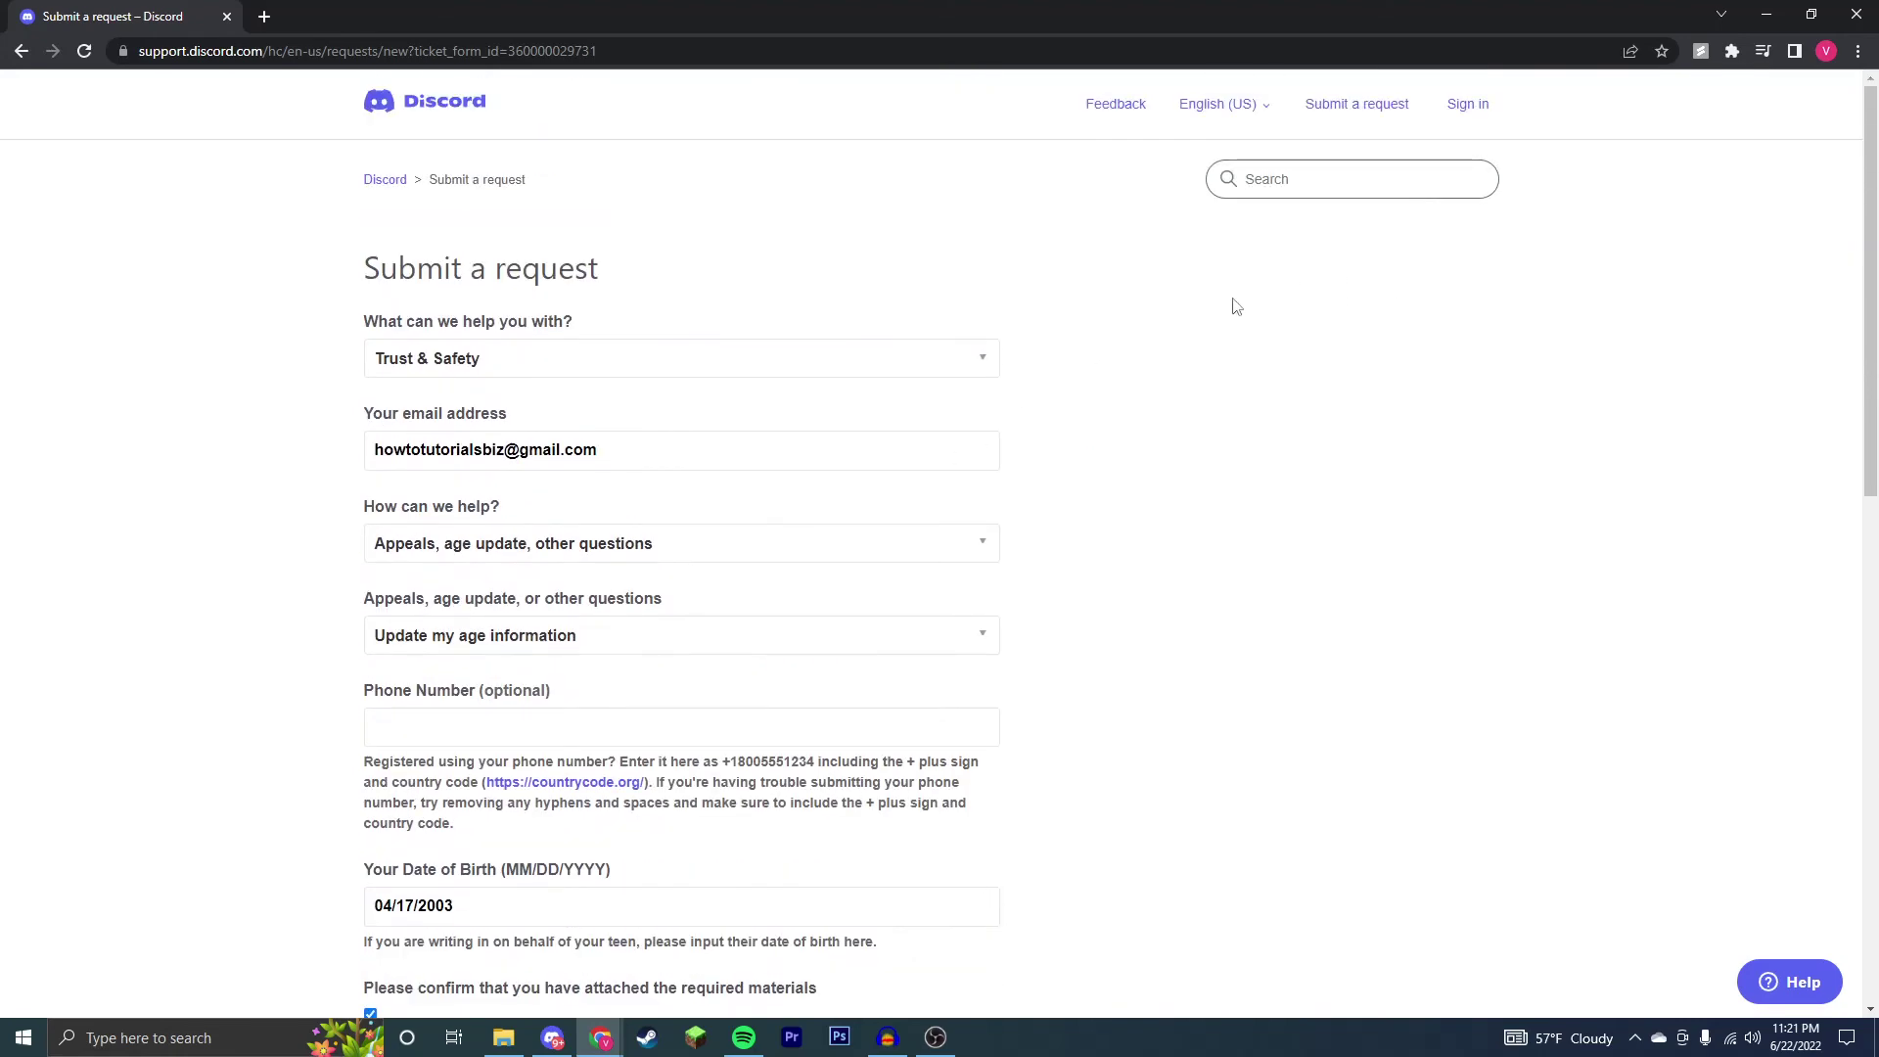